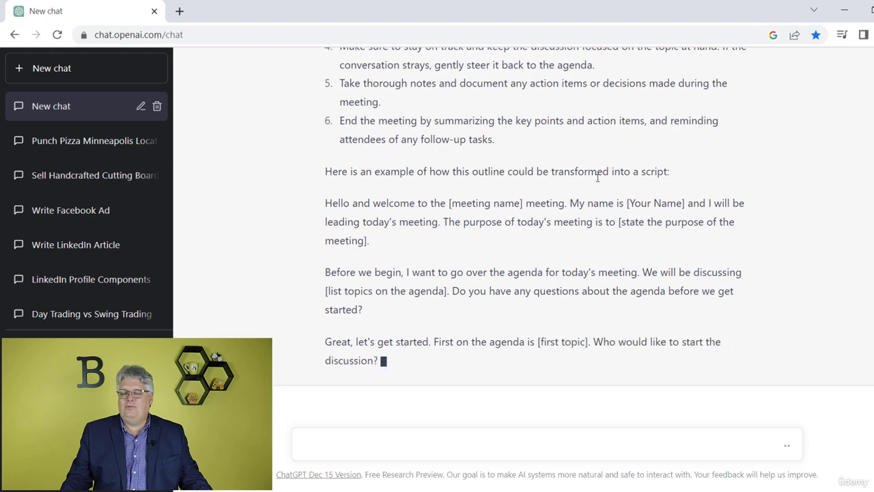
Copy the generated meeting script from the ChatGPT response, from "here is a basic outline" through the closing line
scroll(410, 266, up, 3)
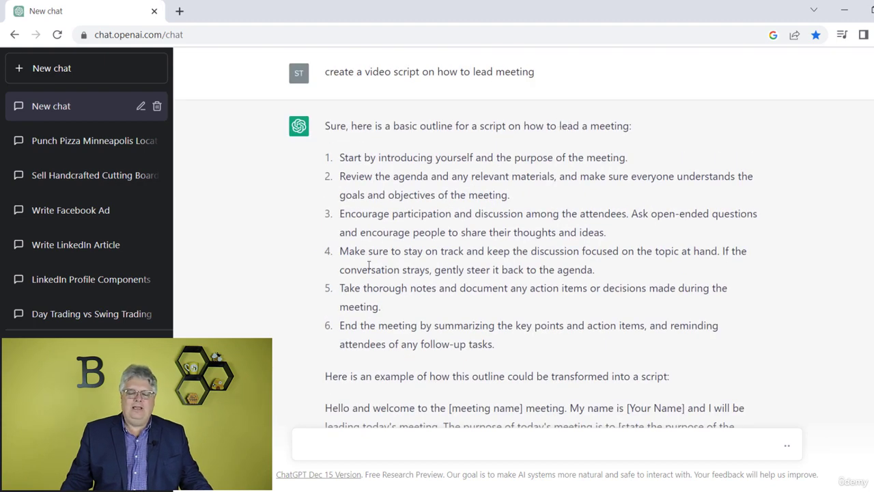
scroll(369, 267, down, 5)
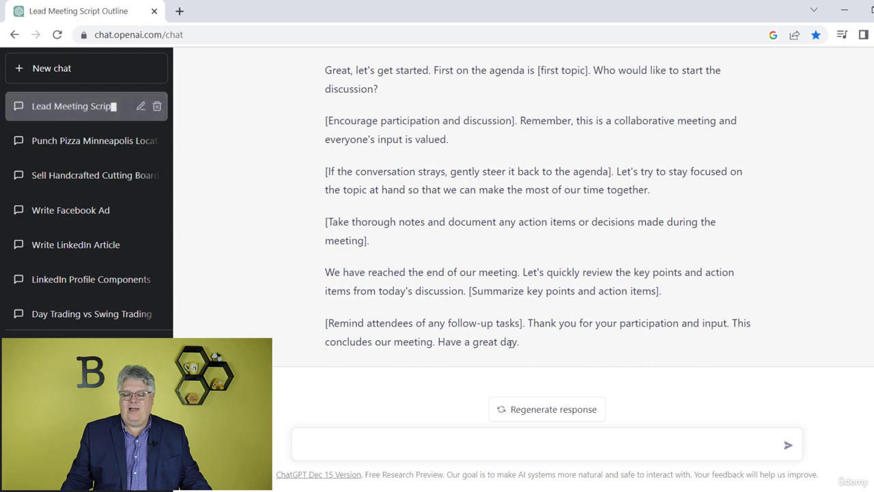
drag(521, 342, 349, 127)
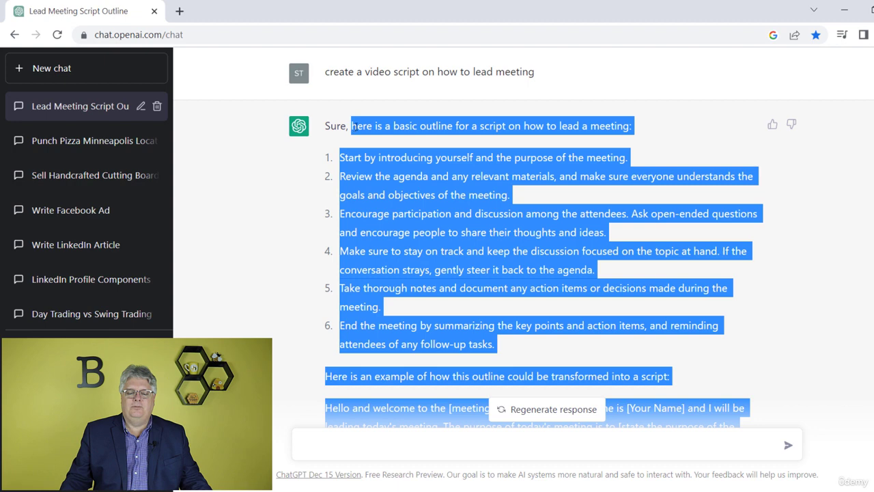
right_click(357, 123)
click(372, 133)
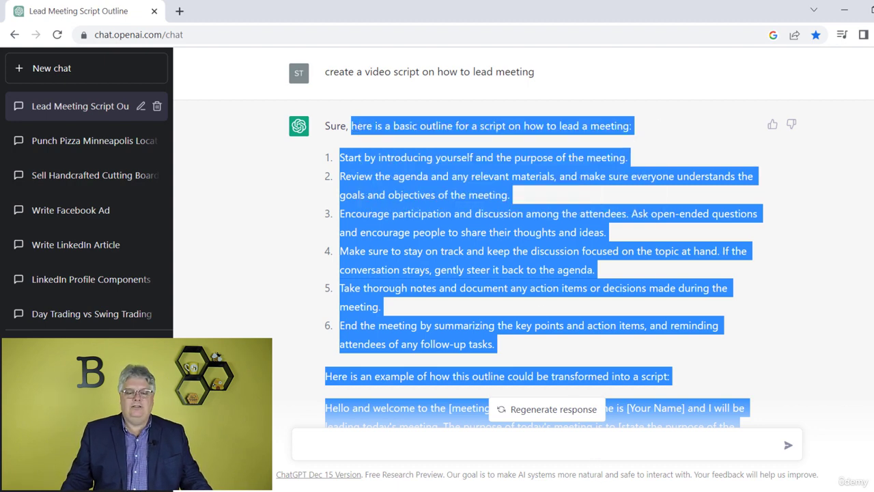
Switch to Descript, title the new composition "Leading A Meeting", and paste the copied script into it as written text
key(alt+Tab)
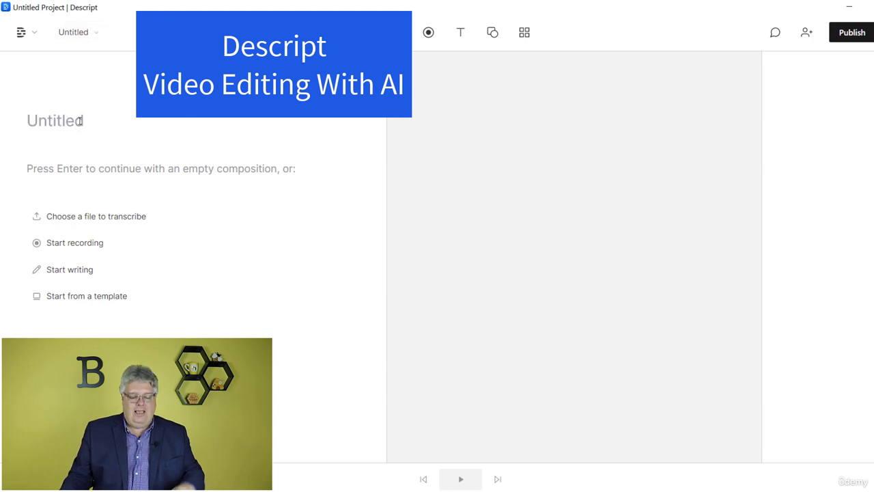
text(Leading A Meeting)
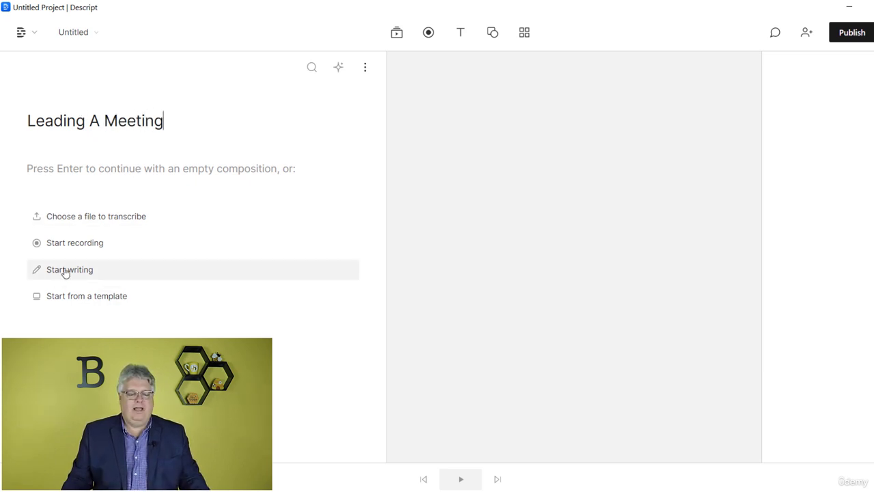
click(65, 270)
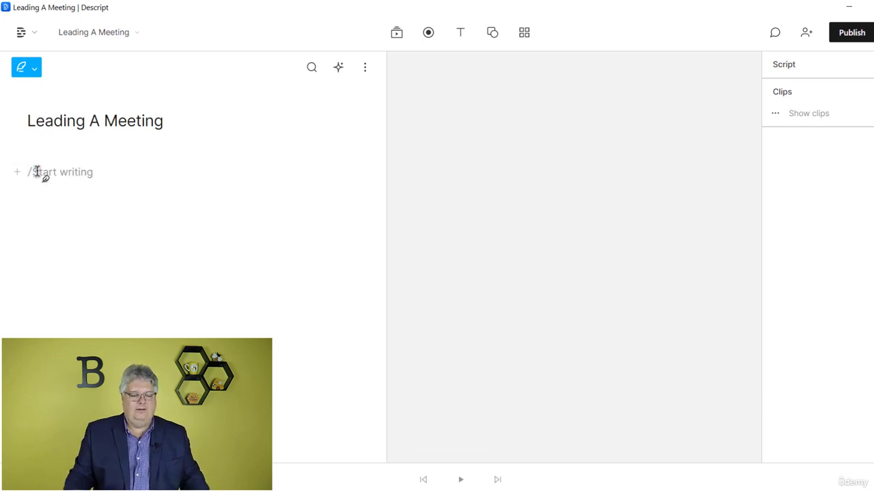
key(ctrl+v)
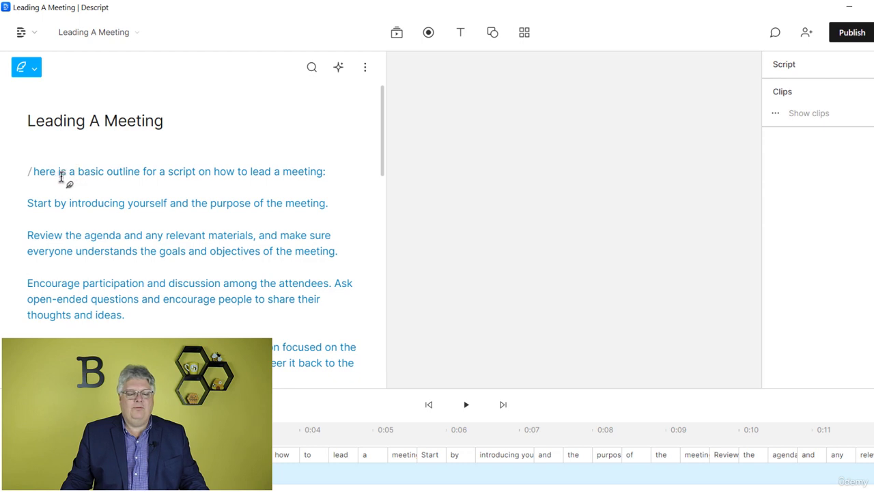
Capitalize the script's opening word to "Here" and reduce the timeline area's height slightly
click(39, 172)
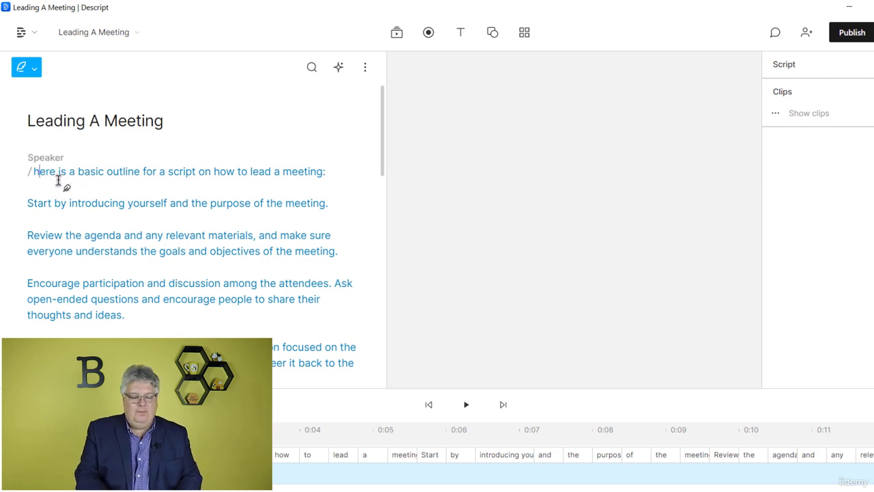
key(BackSpace)
text(H)
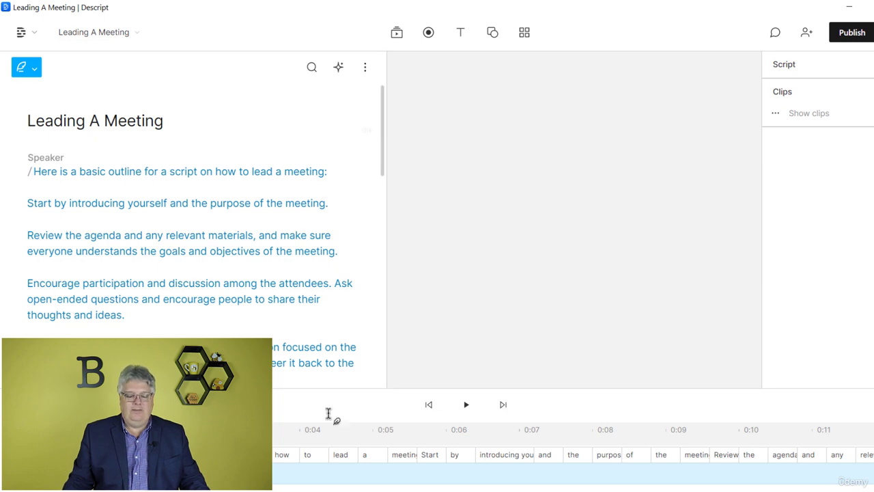
drag(321, 388, 319, 413)
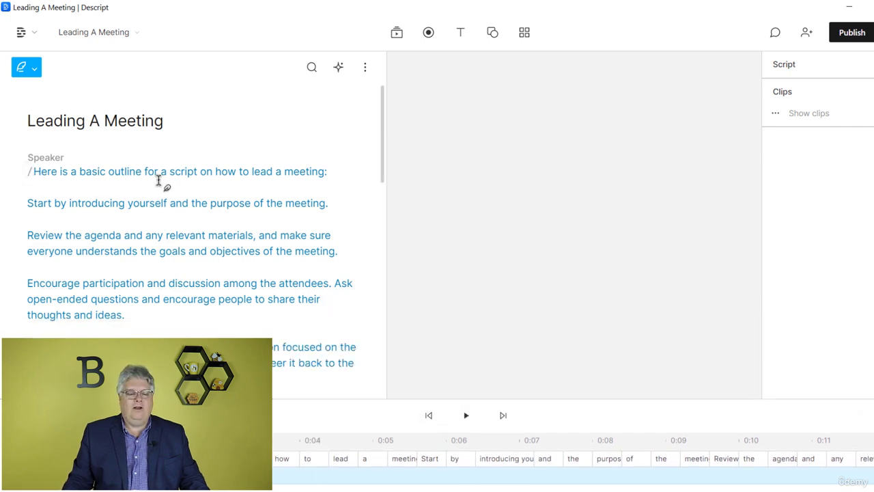
scroll(52, 305, down, 15)
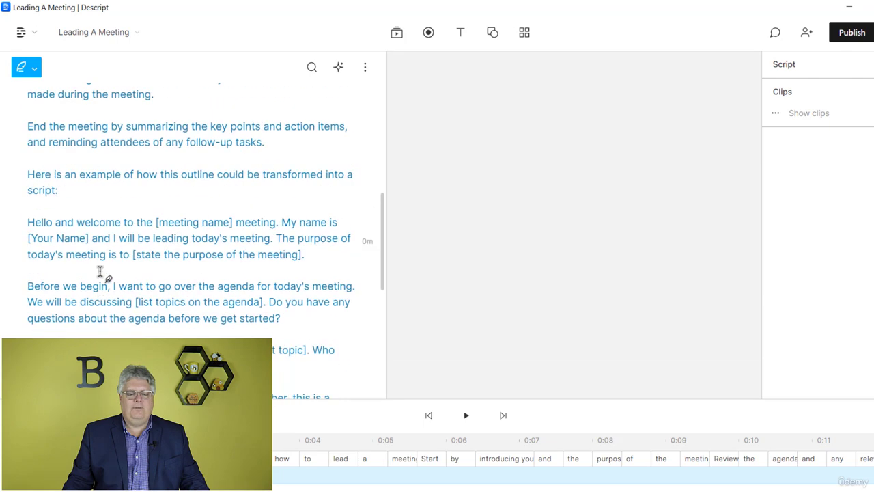
scroll(91, 276, up, 15)
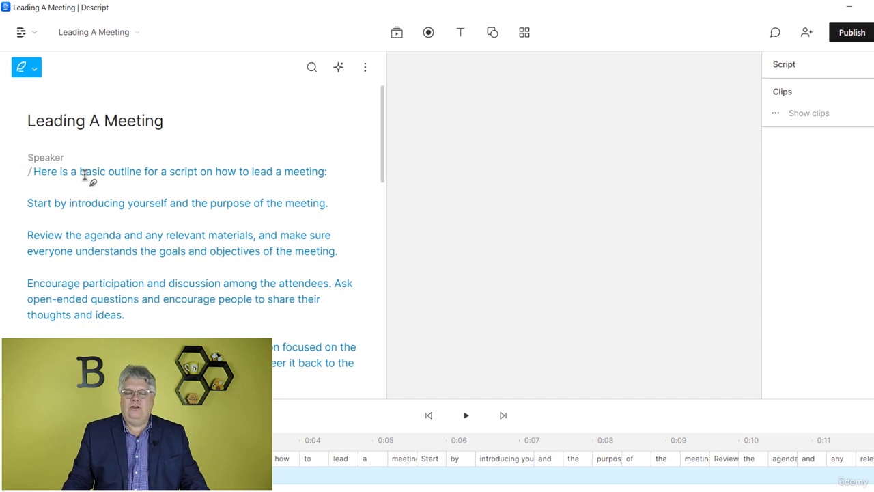
Search the stock photos for "meeting" and add the picture of a man presenting to a seated group beside a whiteboard
click(396, 36)
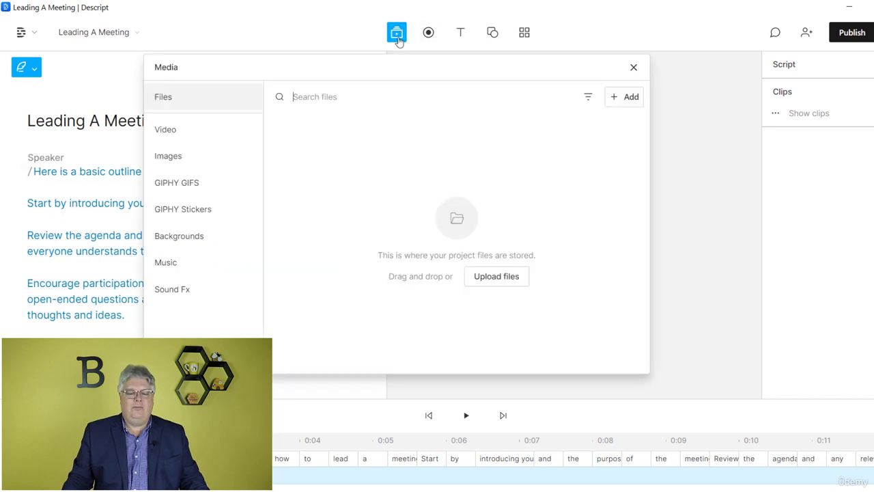
click(205, 140)
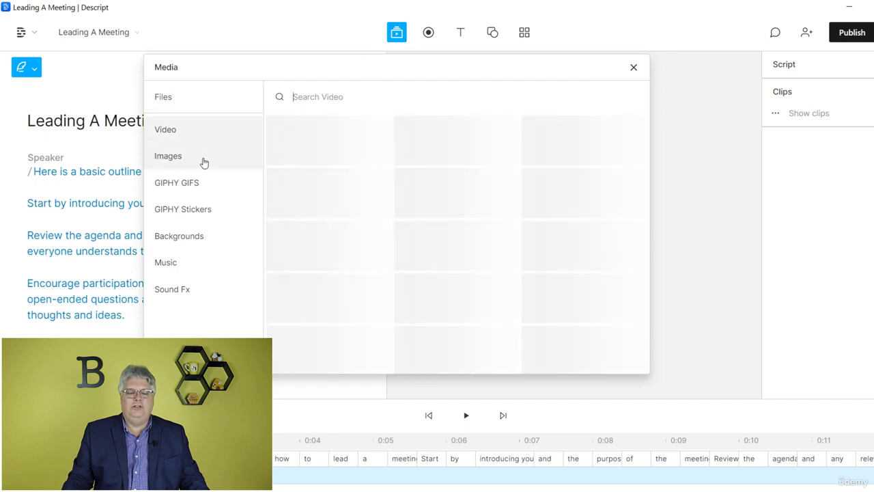
click(200, 166)
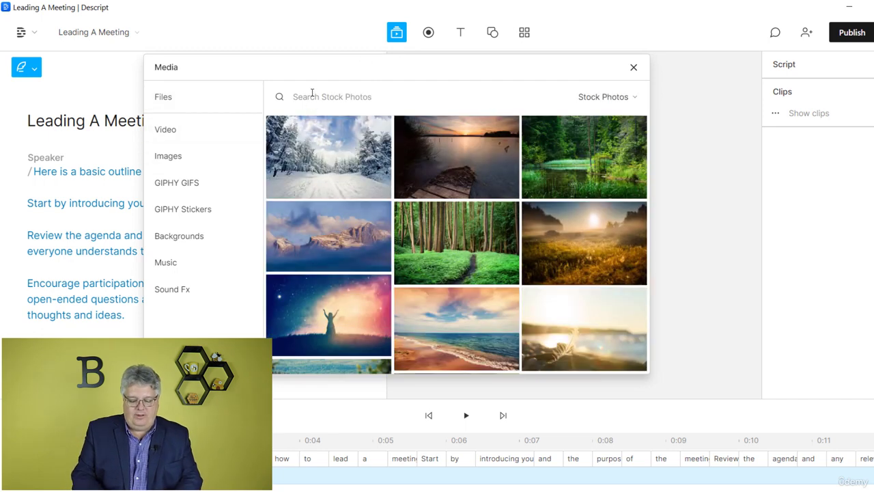
click(312, 93)
text(meeting)
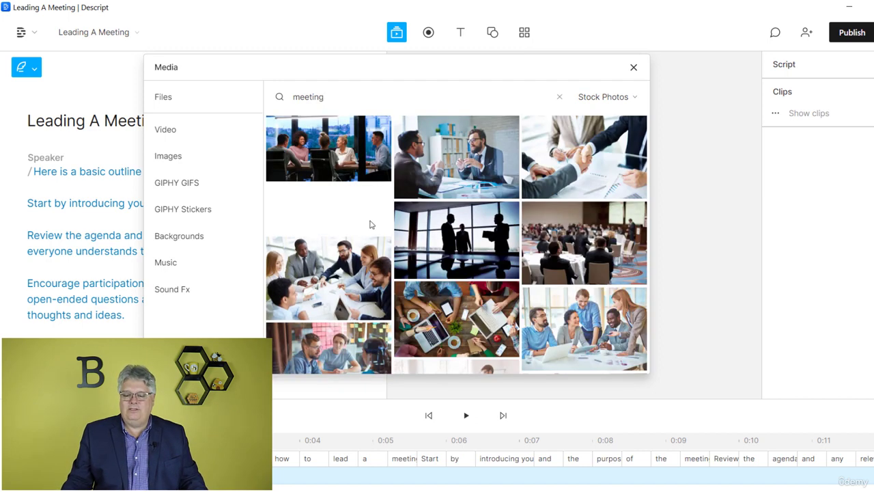
scroll(477, 259, down, 5)
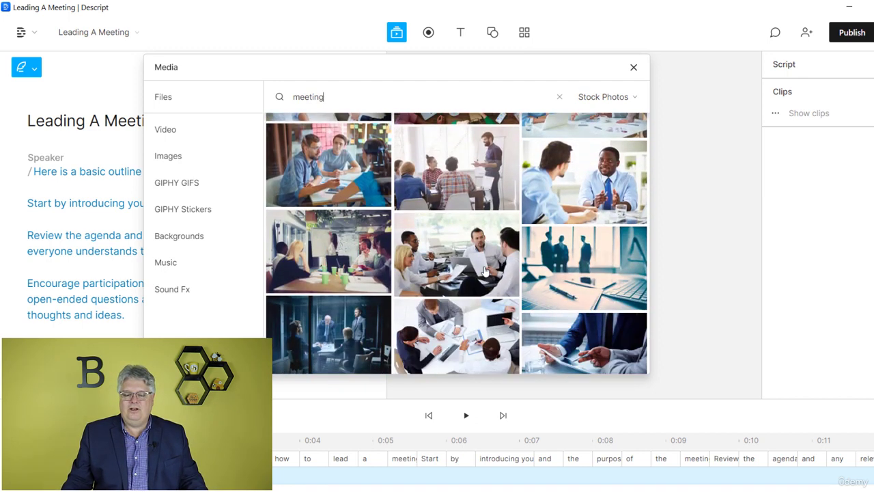
click(455, 172)
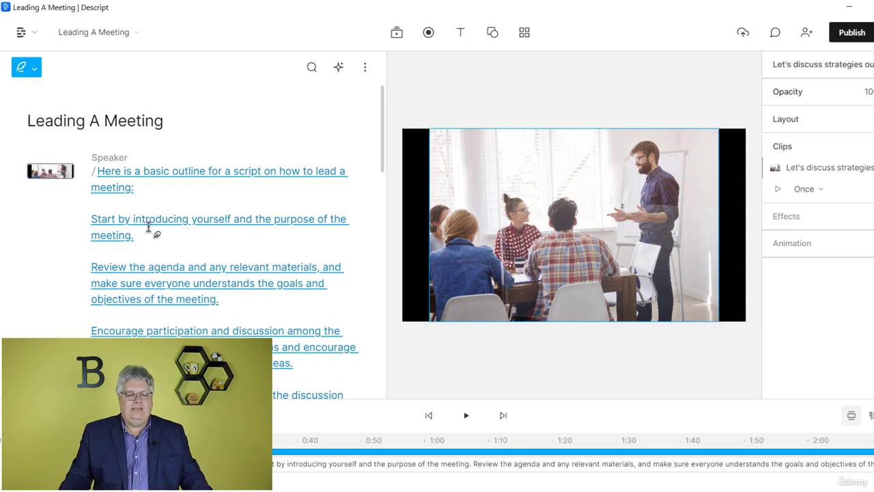
Reword the script's opening to "how to lead a meeting at ABC" and delete the "Make sure to stay on track" paragraph
scroll(173, 287, down, 3)
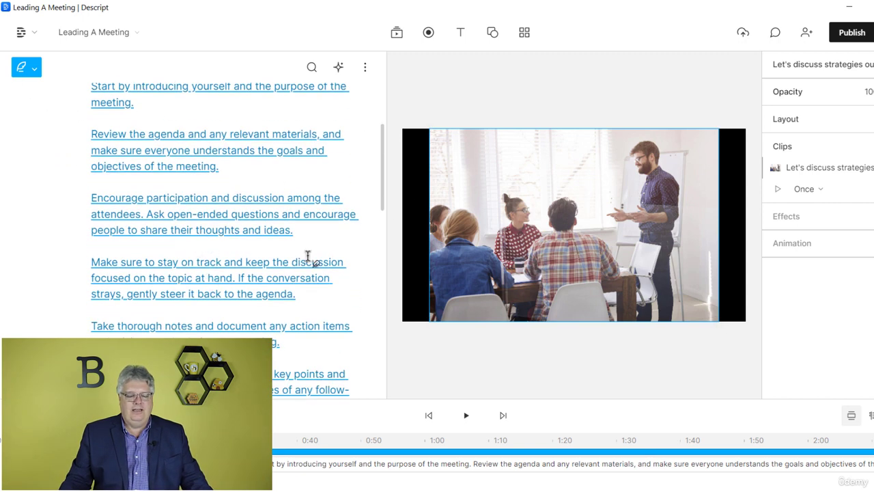
scroll(286, 218, up, 3)
click(253, 172)
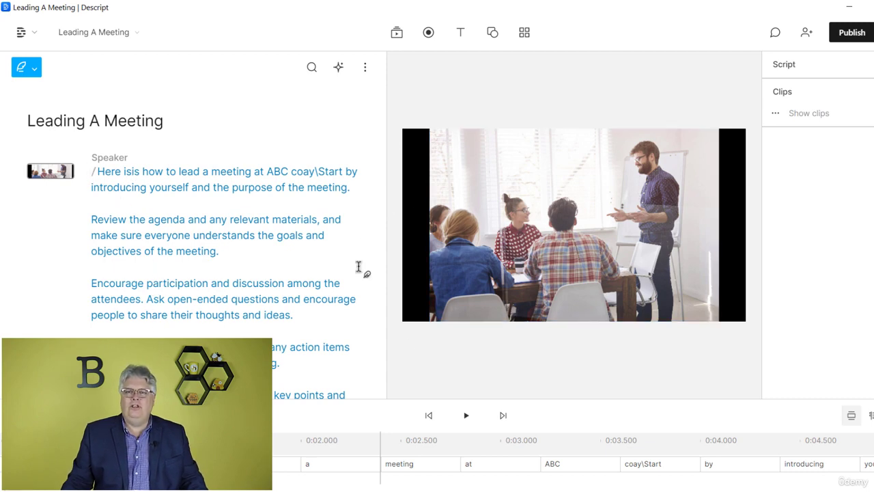
Enlarge the meeting photo from two opposite corners so it spans the full width of the video frame
click(475, 184)
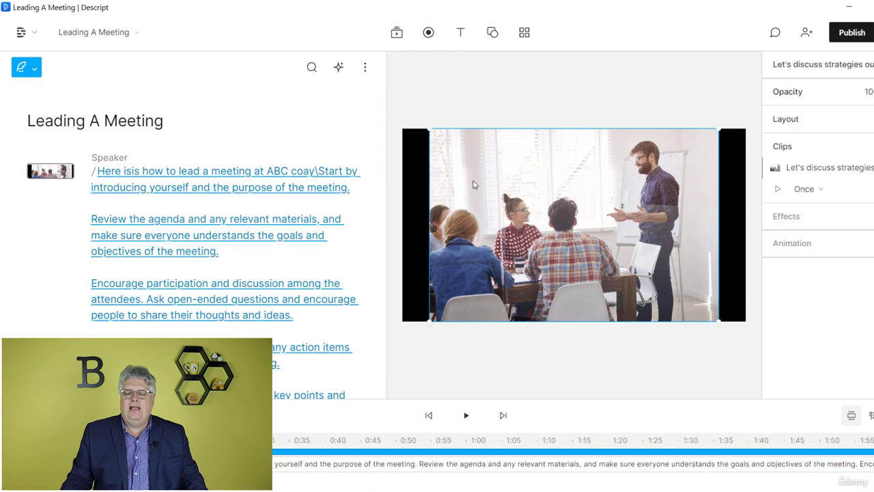
drag(430, 129, 404, 129)
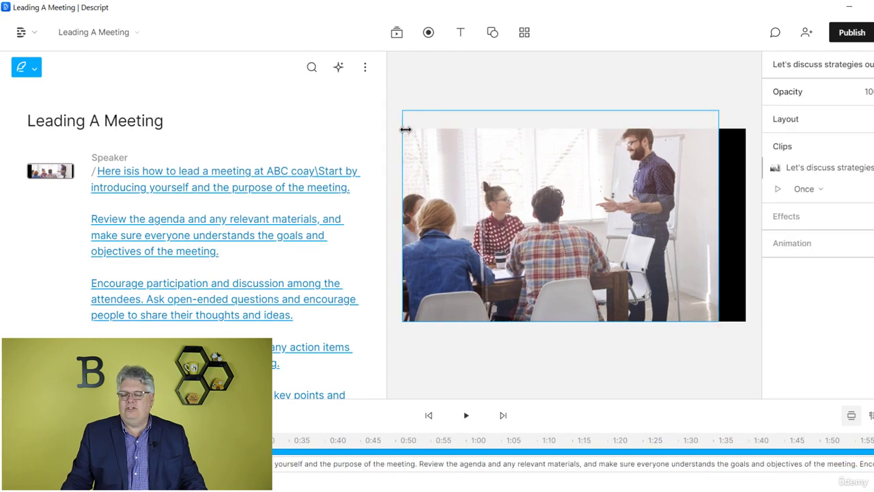
drag(716, 321, 739, 347)
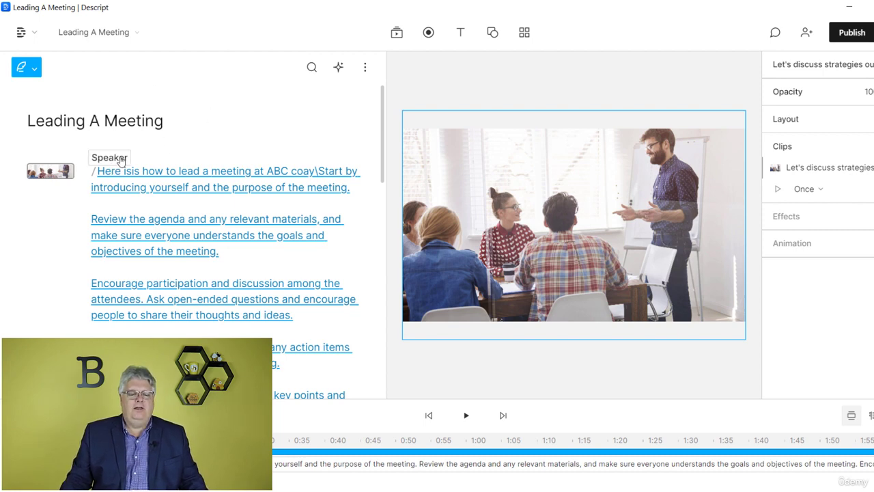
Assign the presenter's own saved AI voice as the script's speaker
click(120, 159)
mouse_move(146, 283)
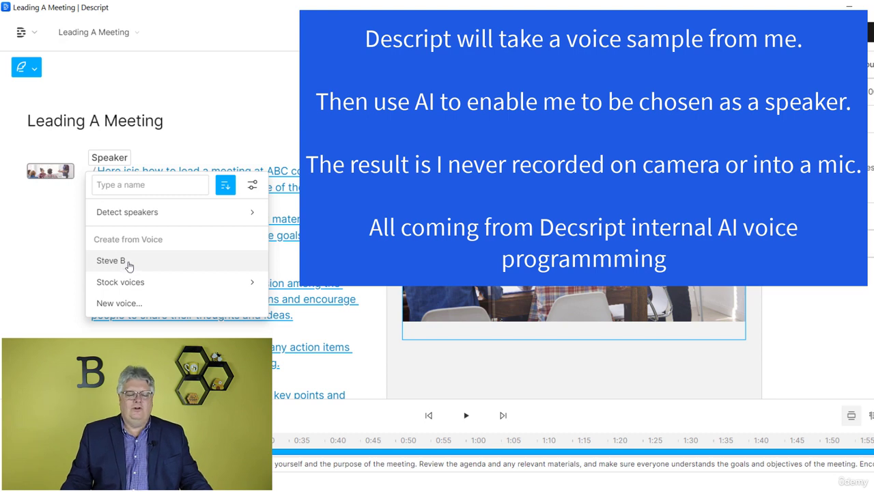
click(129, 265)
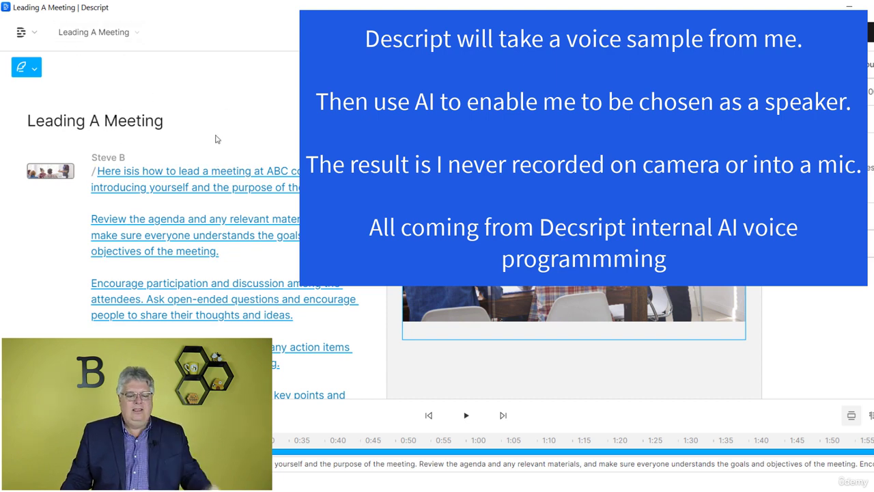
scroll(266, 250, down, 2)
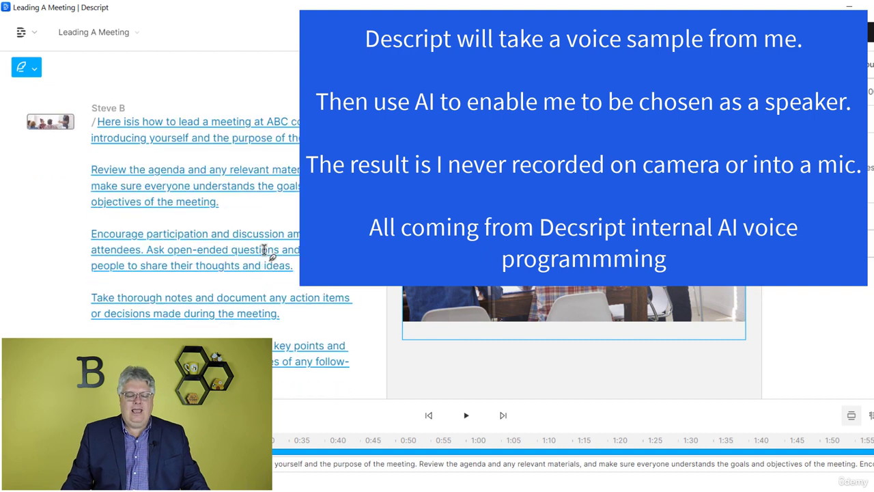
scroll(264, 250, down, 5)
scroll(263, 269, up, 5)
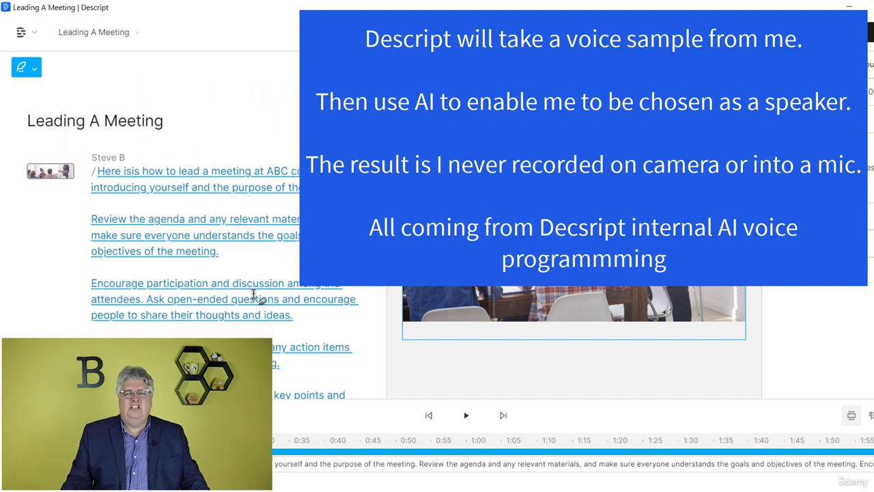